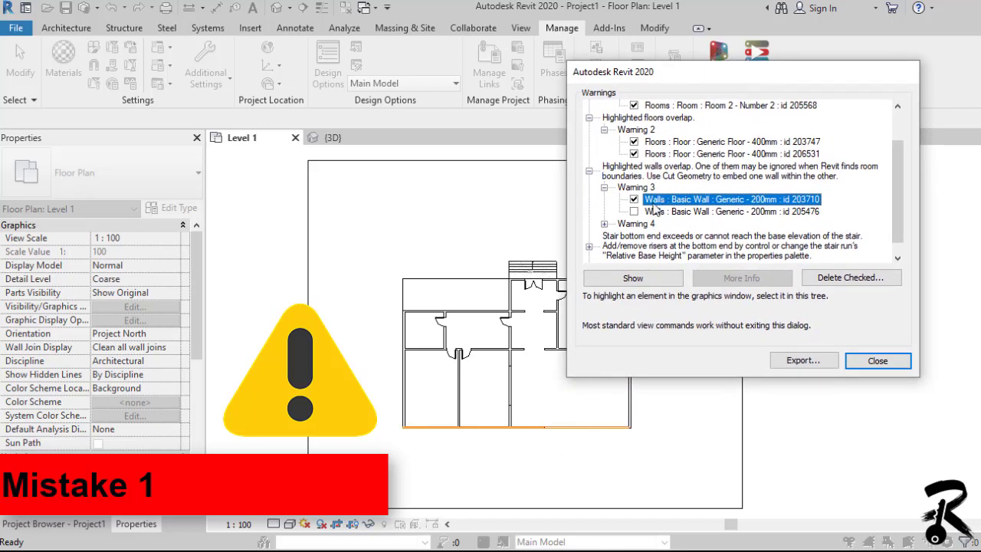
Tick the remaining overlapping walls listed under Warnings 3 and 4
left_click(634, 212)
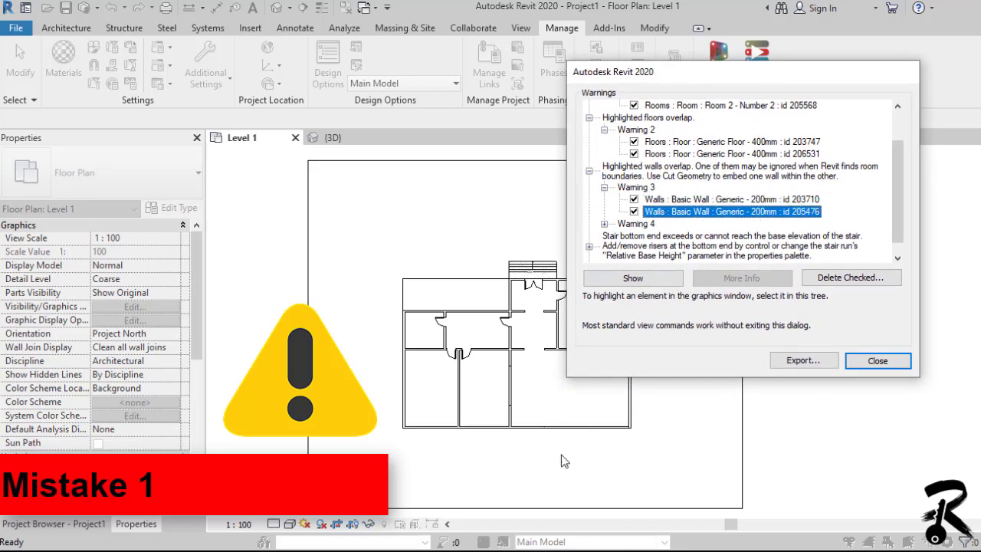
left_click(636, 223)
left_click(604, 223)
scroll(617, 228, "down", 1)
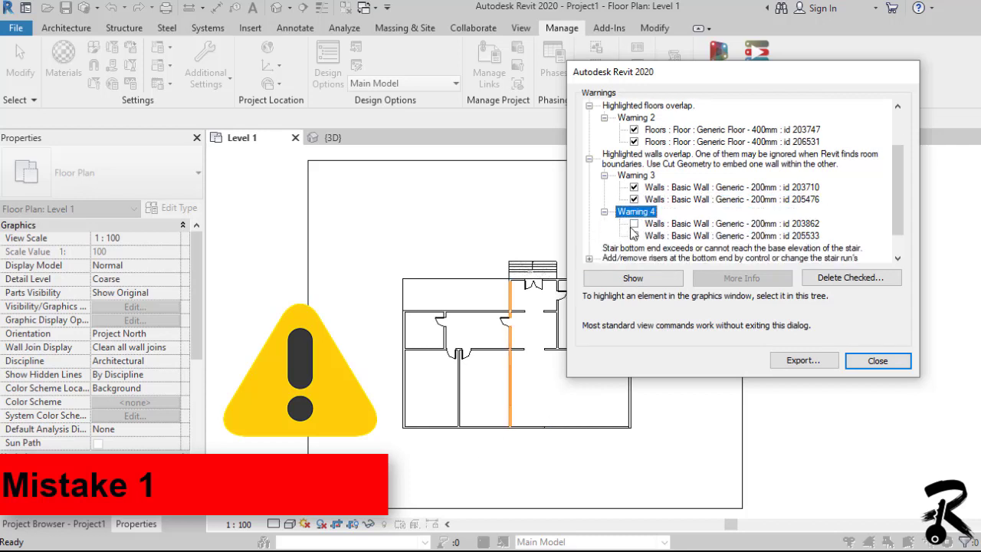
left_click(634, 224)
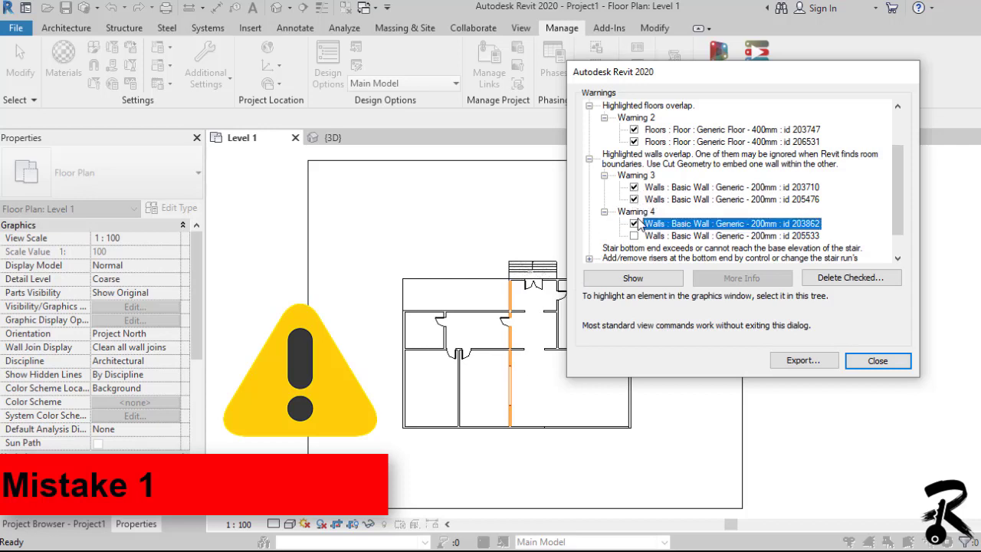
scroll(680, 241, "down", 2)
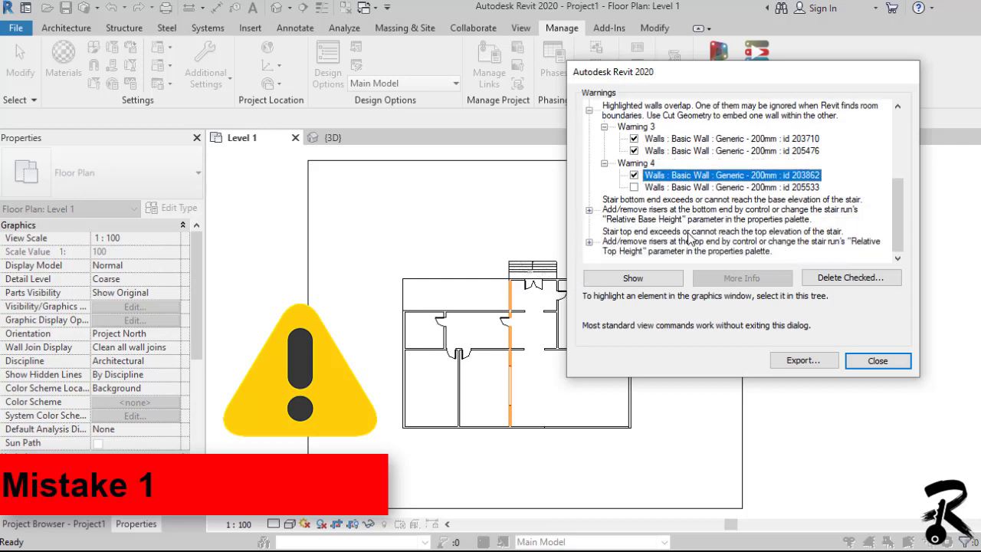
Expand both stair warnings and tick the Cast-In-Place Stair in Warnings 5 and 6
left_click(640, 219)
left_click(588, 210)
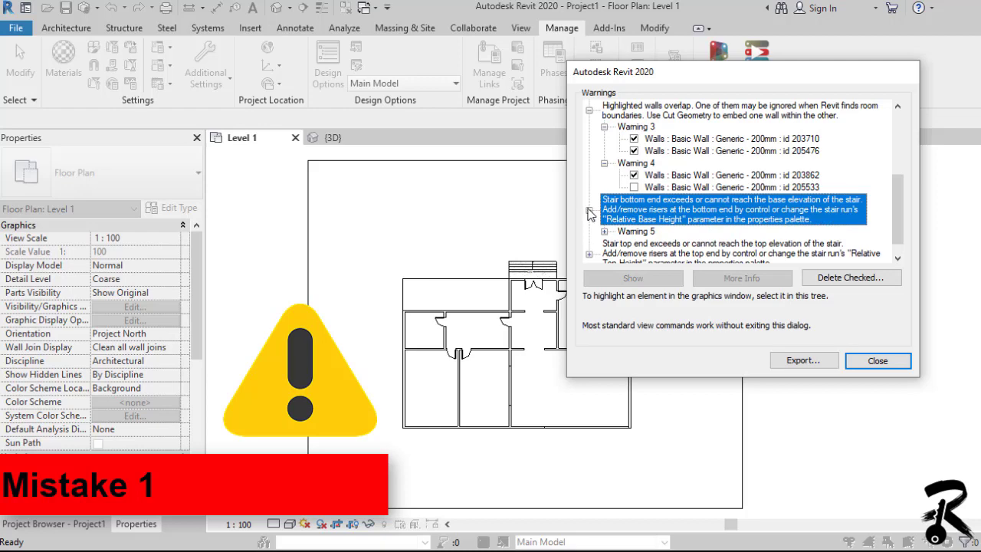
left_click(604, 230)
left_click(633, 244)
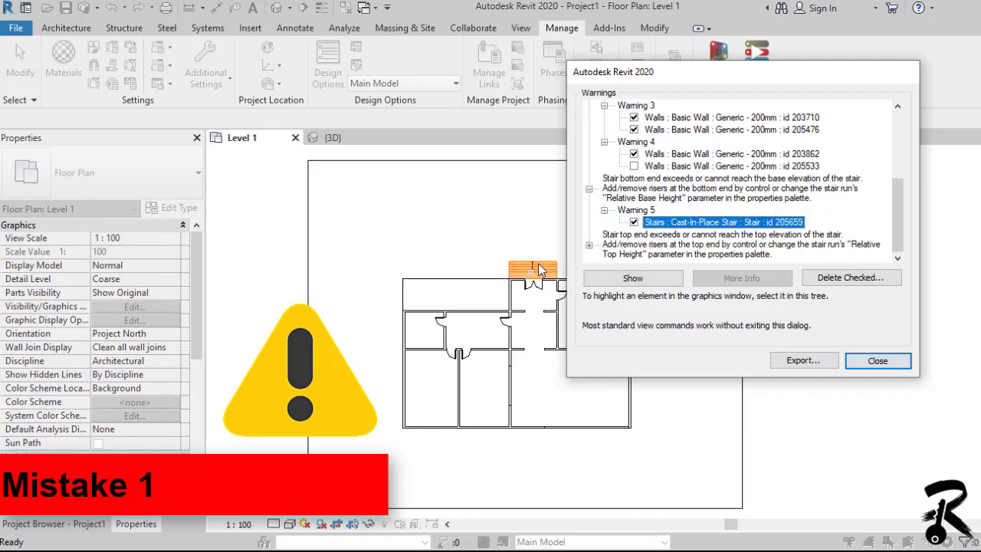
left_click(603, 245)
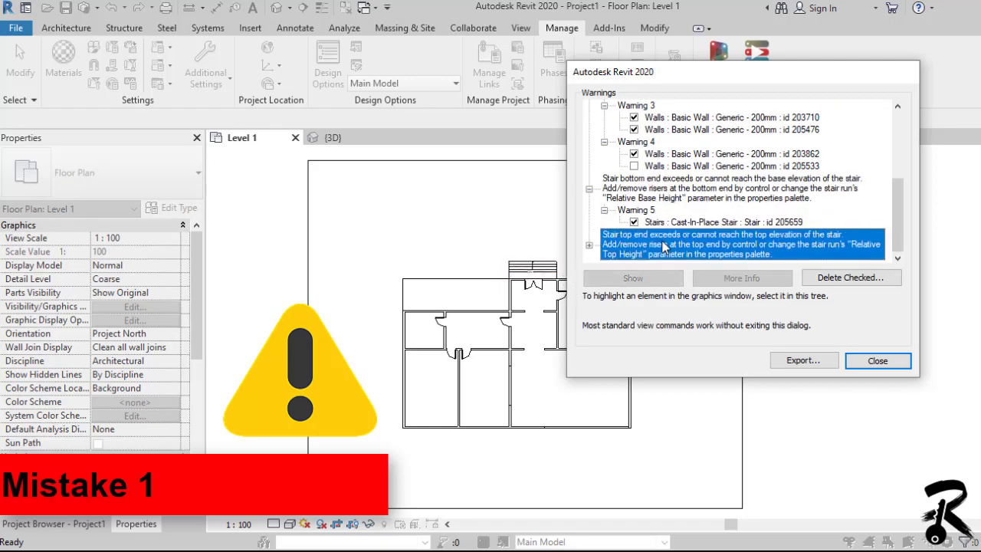
left_click(588, 245)
left_click(620, 253)
left_click(605, 253)
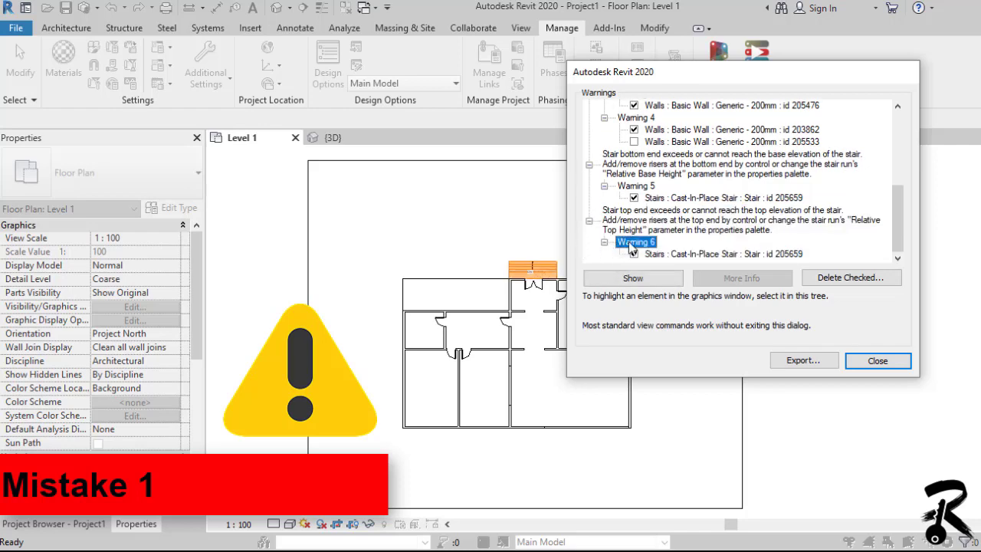
scroll(898, 180, "up", 1)
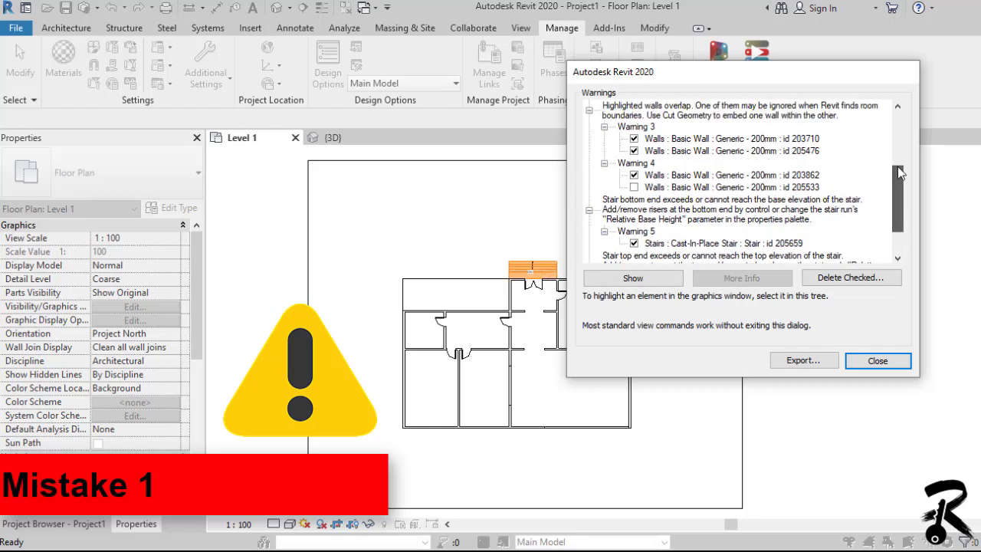
left_click_drag(897, 179, 896, 124)
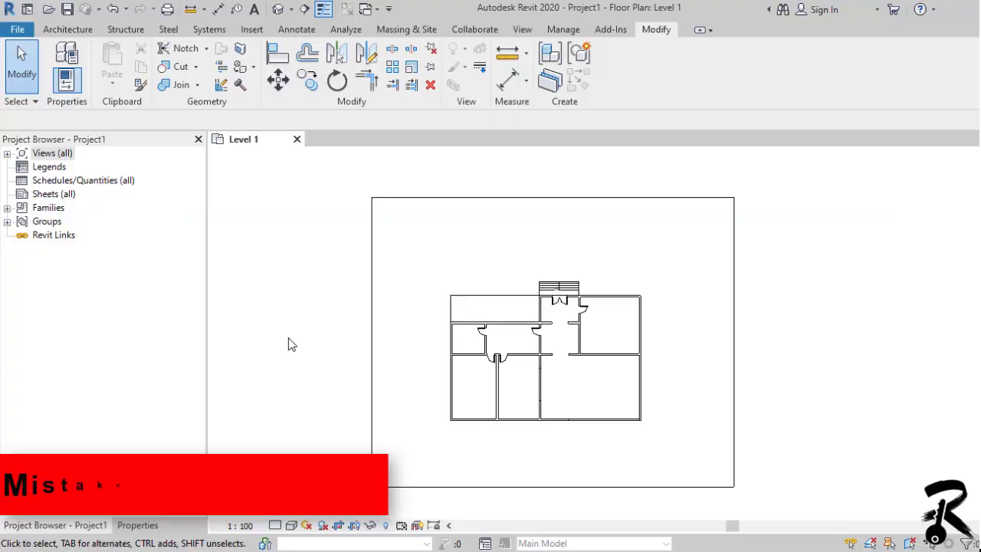
Expand Views (all), Families and the Columns category in the Project Browser
left_click(18, 155)
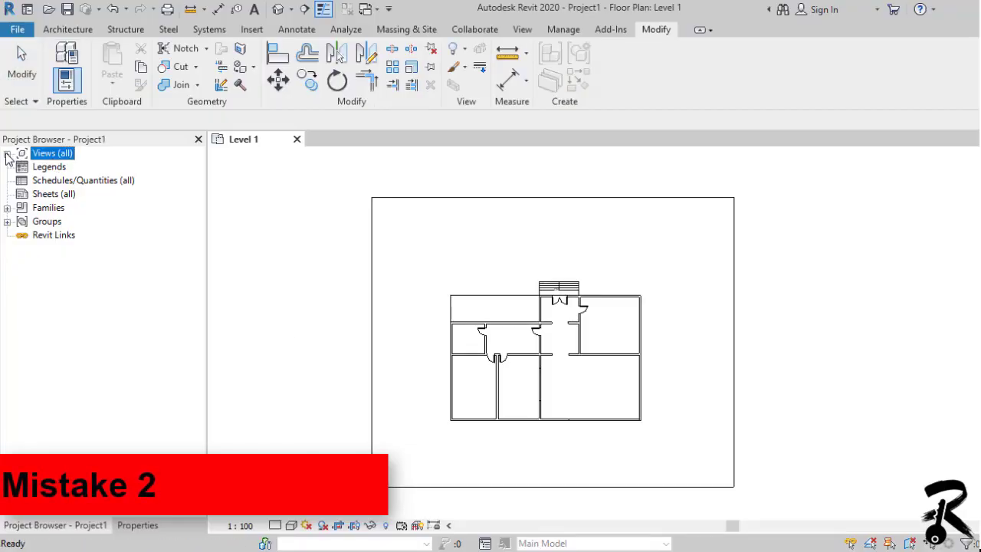
left_click(7, 154)
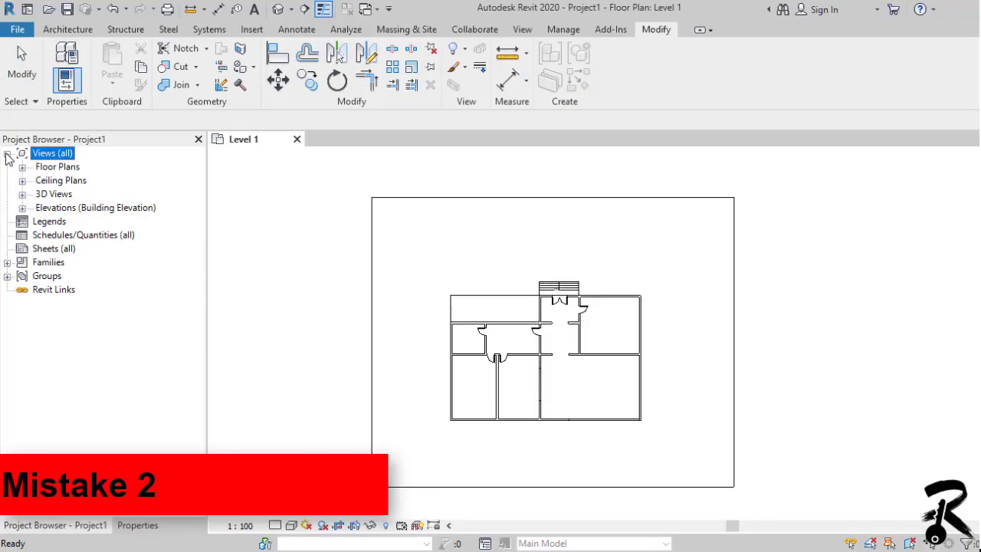
left_click(7, 263)
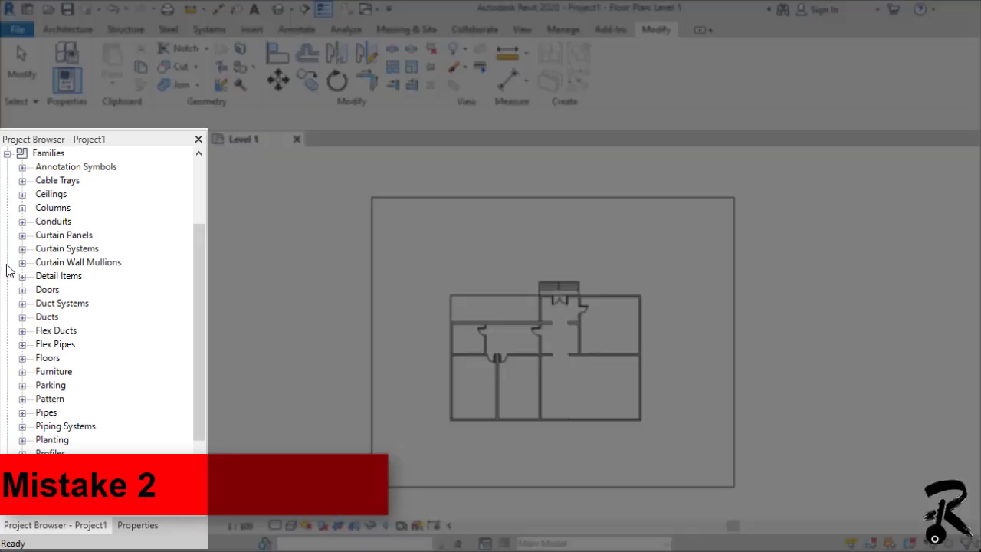
left_click(53, 213)
left_click(23, 208)
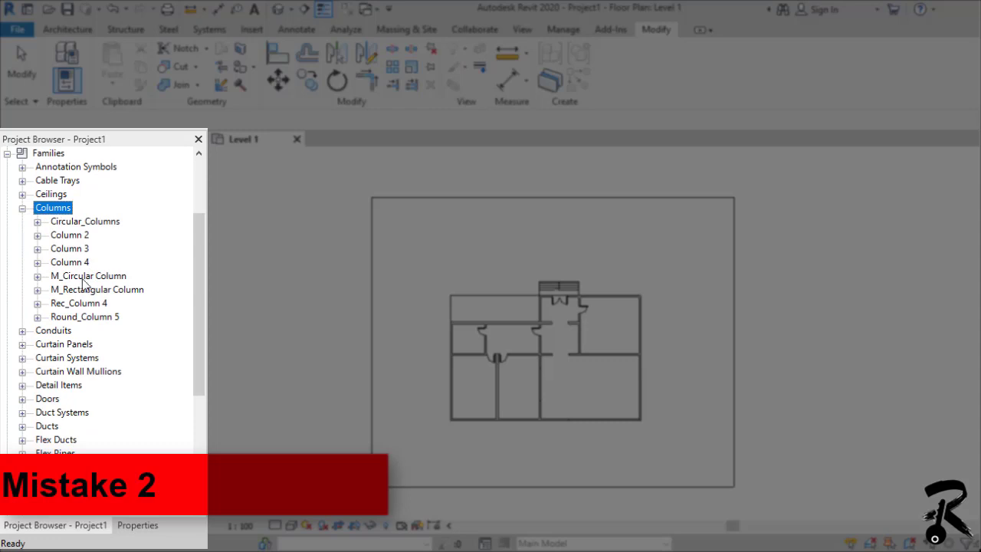
scroll(151, 307, "down", 1)
scroll(152, 308, "down", 4)
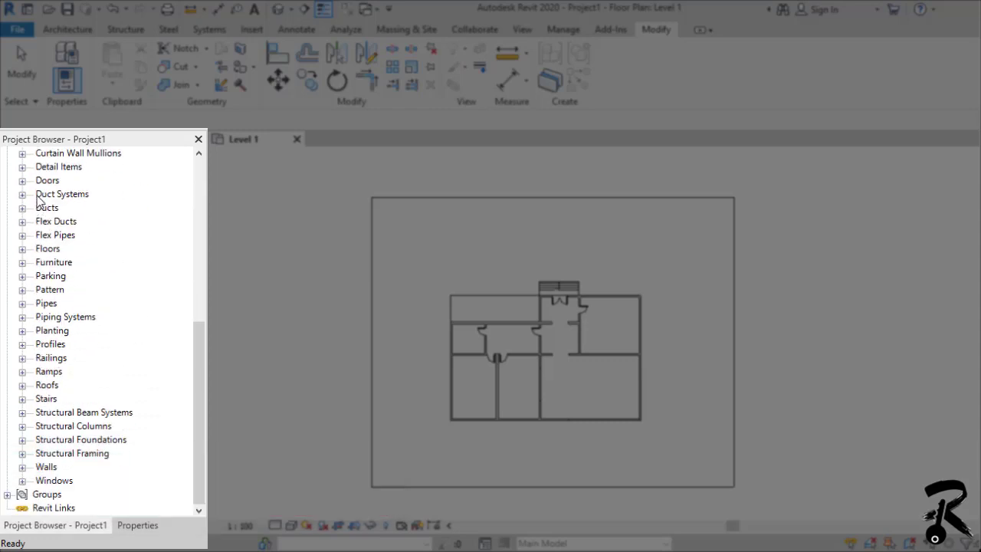
Expand Doors and the M_Single-Flush family to list its door sizes
left_click(47, 181)
left_click(22, 181)
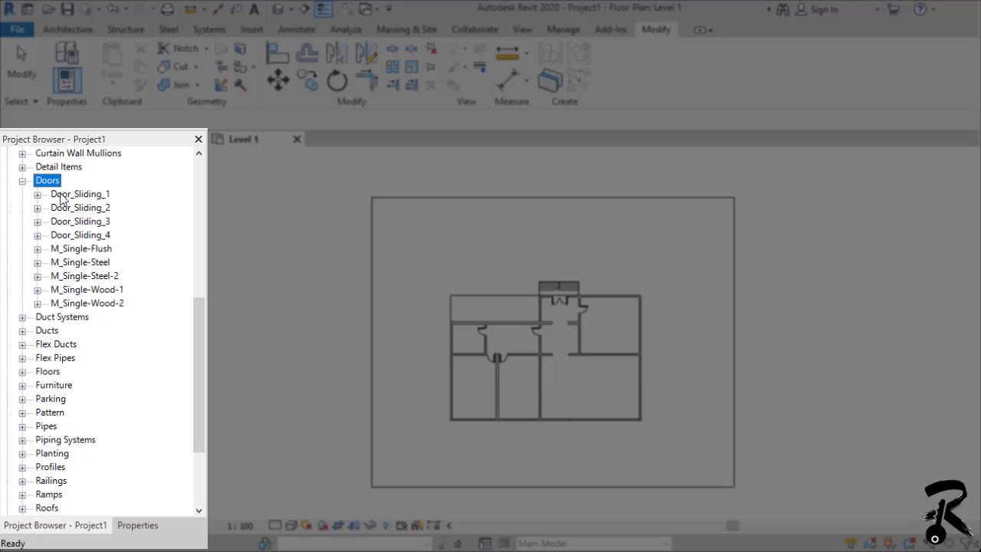
left_click(88, 249)
left_click(37, 249)
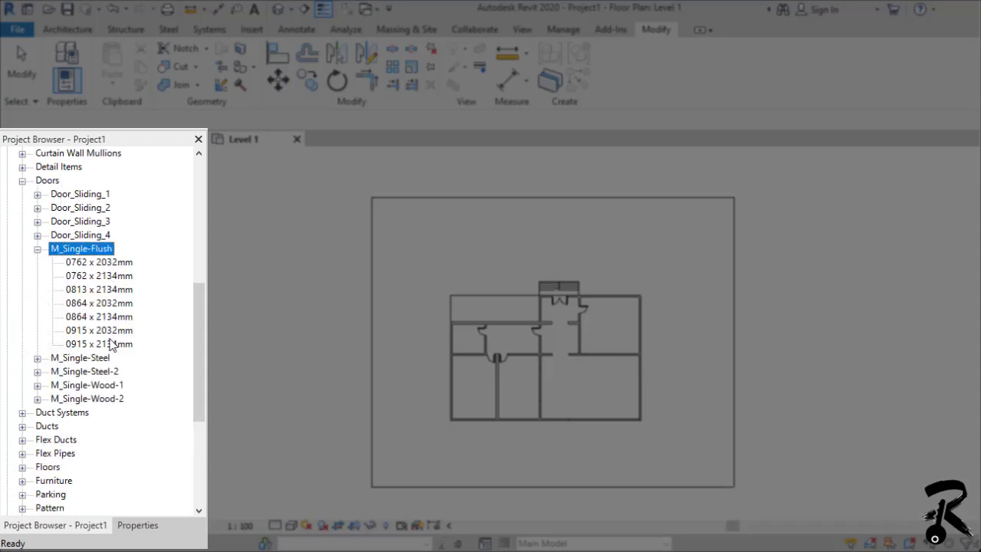
scroll(111, 369, "down", 5)
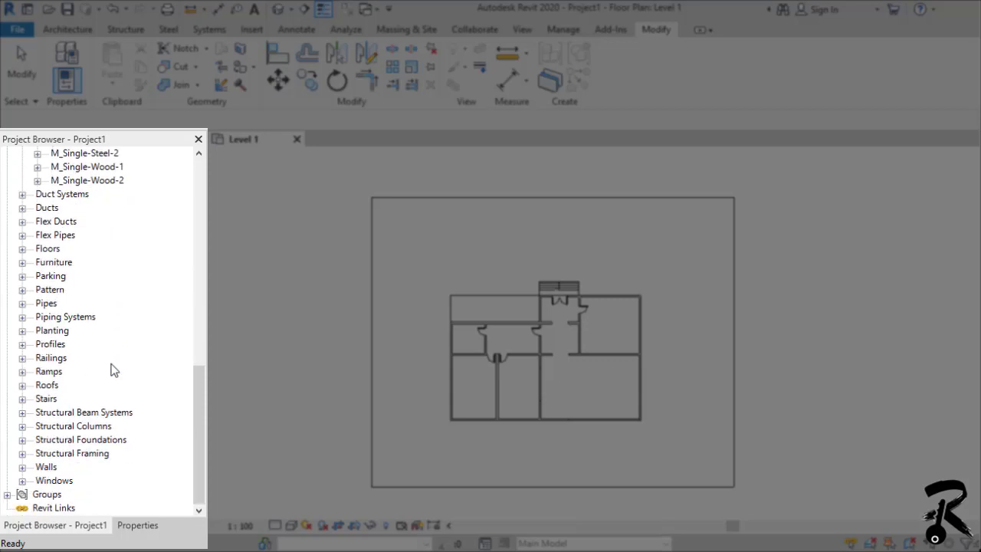
Expand Windows and its Awning Window, Double Hung Window and M_Fixed families
left_click(48, 481)
left_click(22, 481)
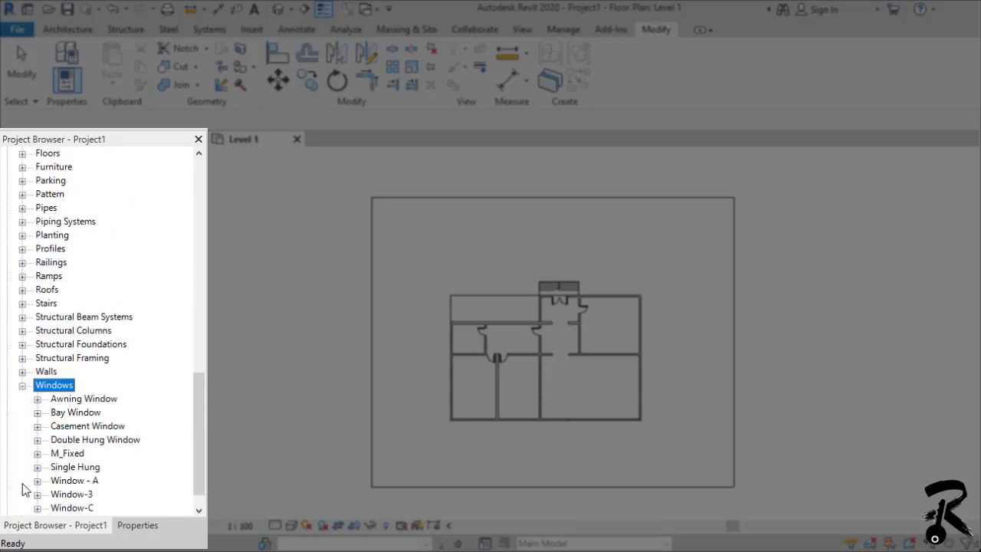
scroll(51, 464, "down", 1)
left_click(66, 372)
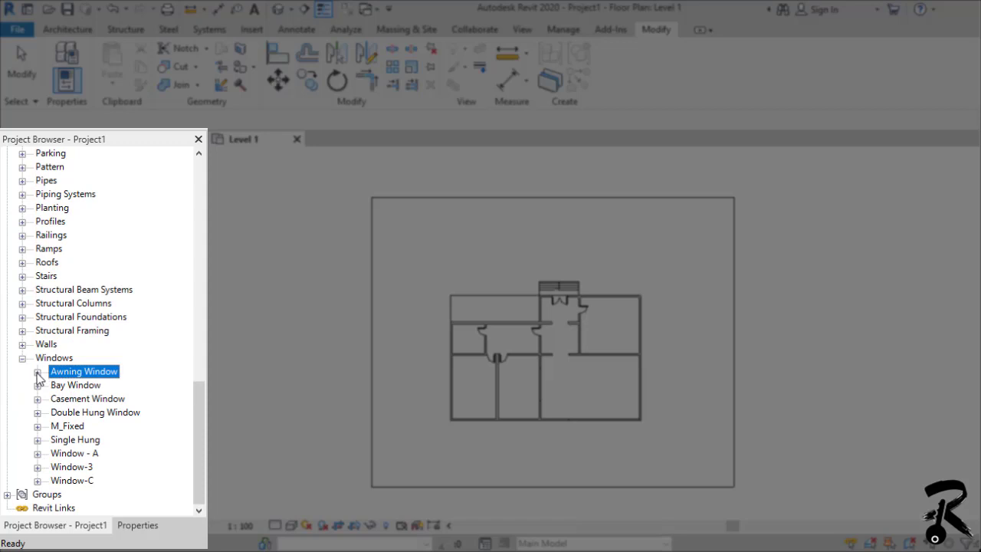
left_click(38, 371)
scroll(93, 390, "down", 3)
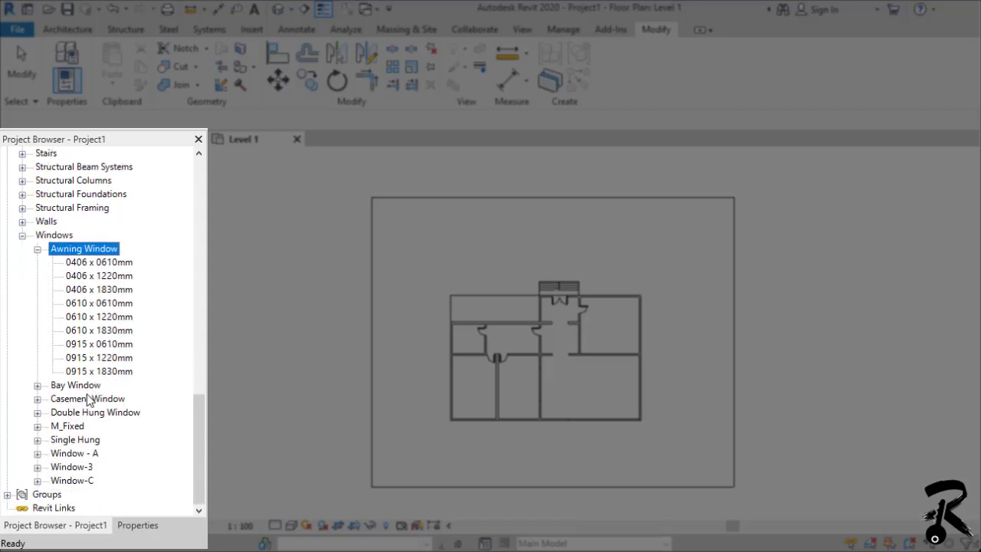
left_click(84, 412)
left_click(38, 413)
scroll(46, 418, "down", 2)
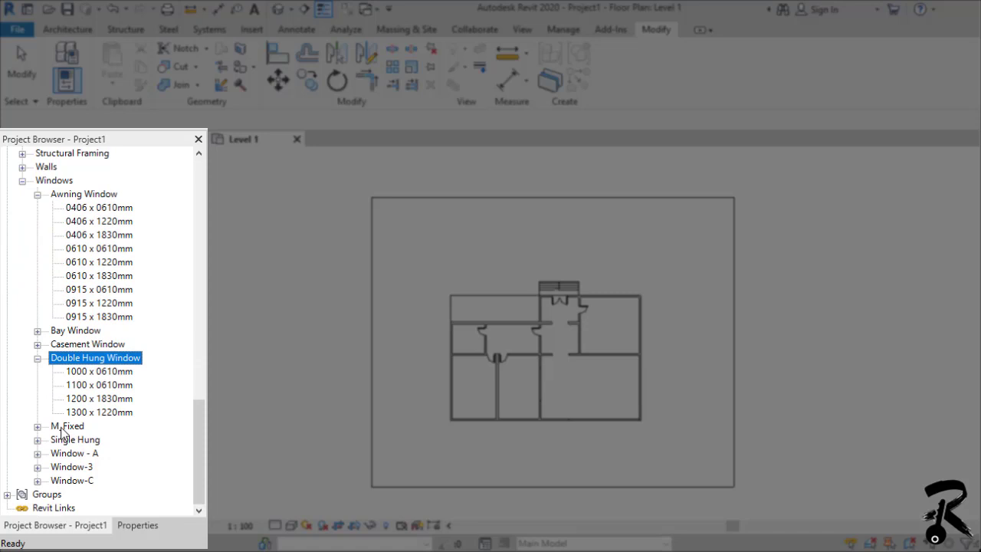
left_click(64, 429)
left_click(37, 427)
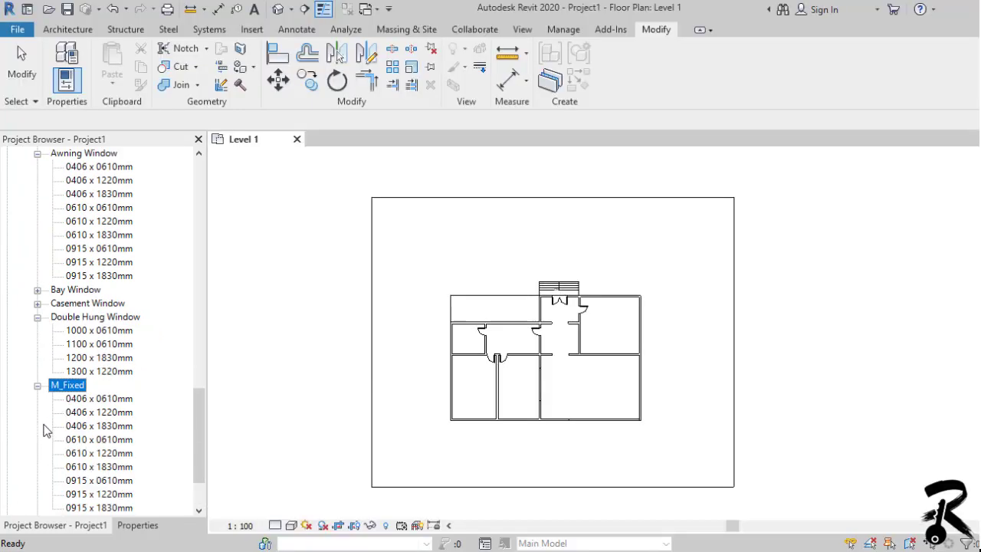
scroll(45, 429, "up", 6)
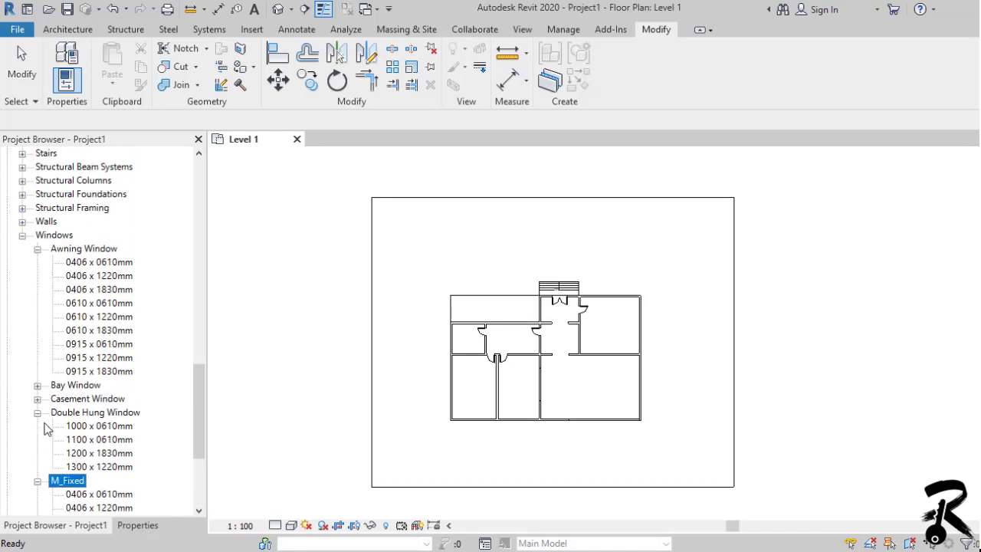
scroll(122, 437, "up", 2)
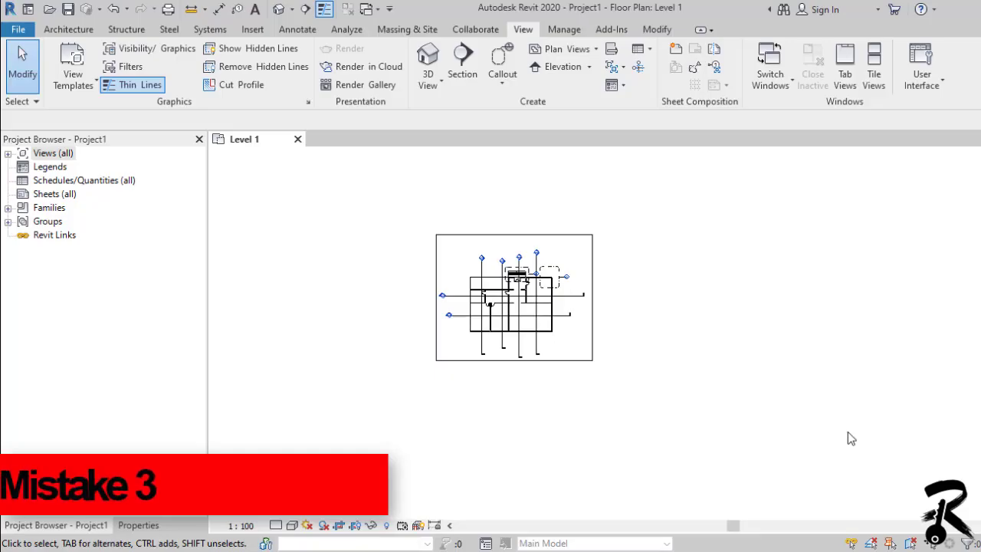
Expand Views (all), Floor Plans and 3D Views in the Project Browser
left_click(55, 153)
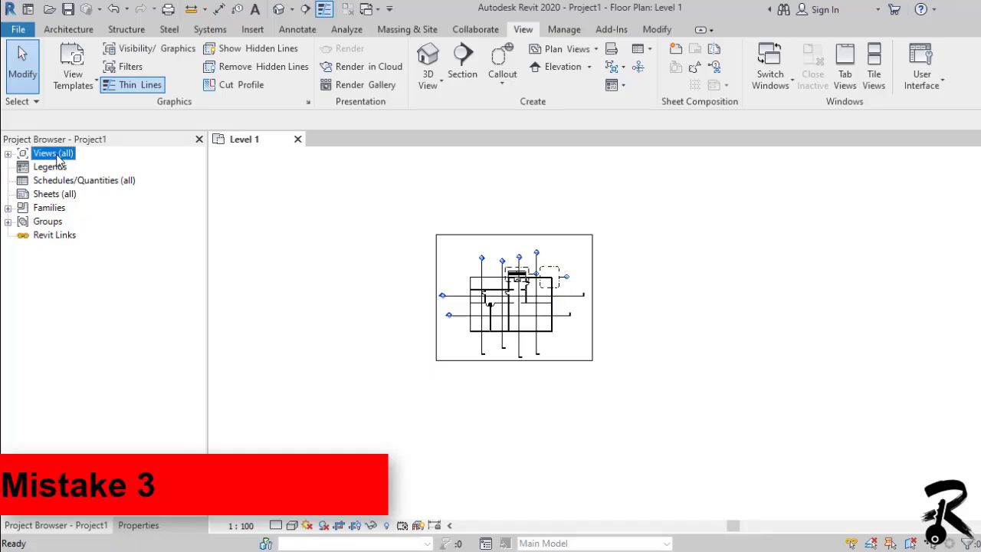
left_click(8, 153)
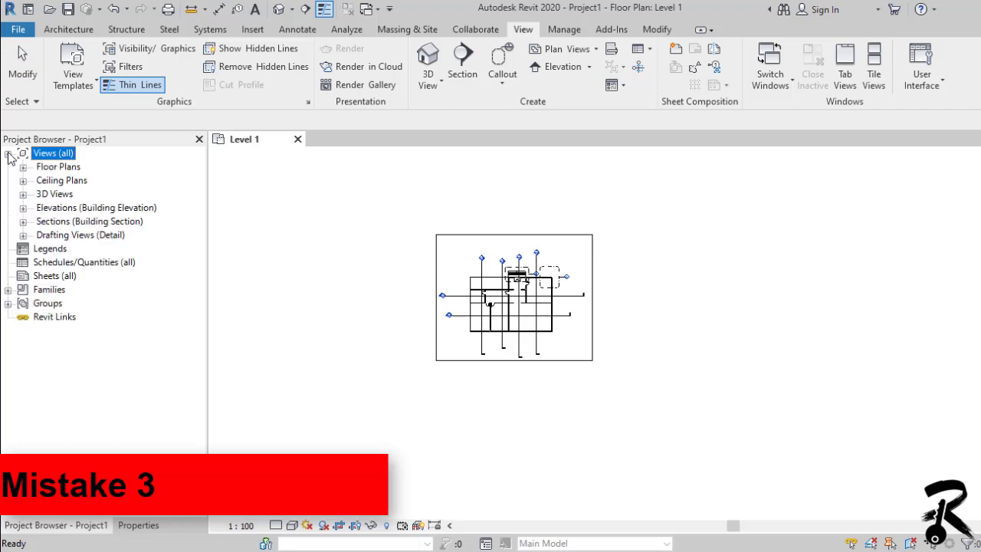
left_click(53, 167)
left_click(23, 167)
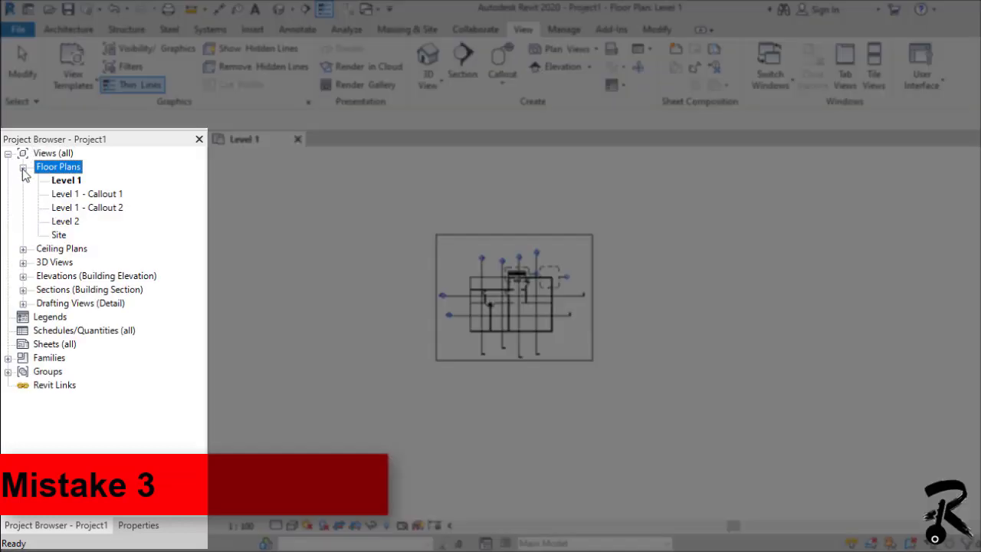
left_click(55, 262)
left_click(23, 262)
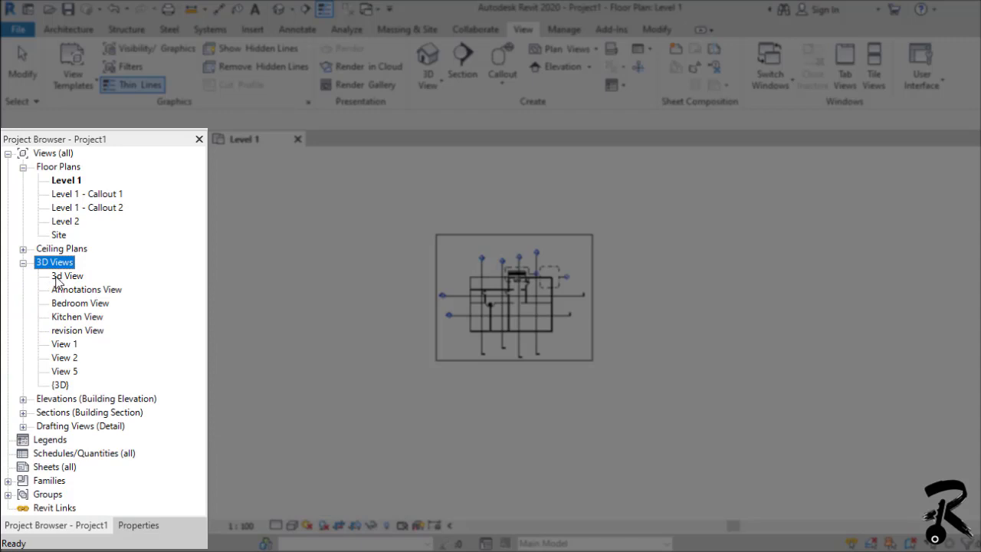
Expand Sections (Building Section) and Drafting Views (Detail) to list every view
left_click(67, 412)
left_click(23, 412)
scroll(23, 420, "down", 2)
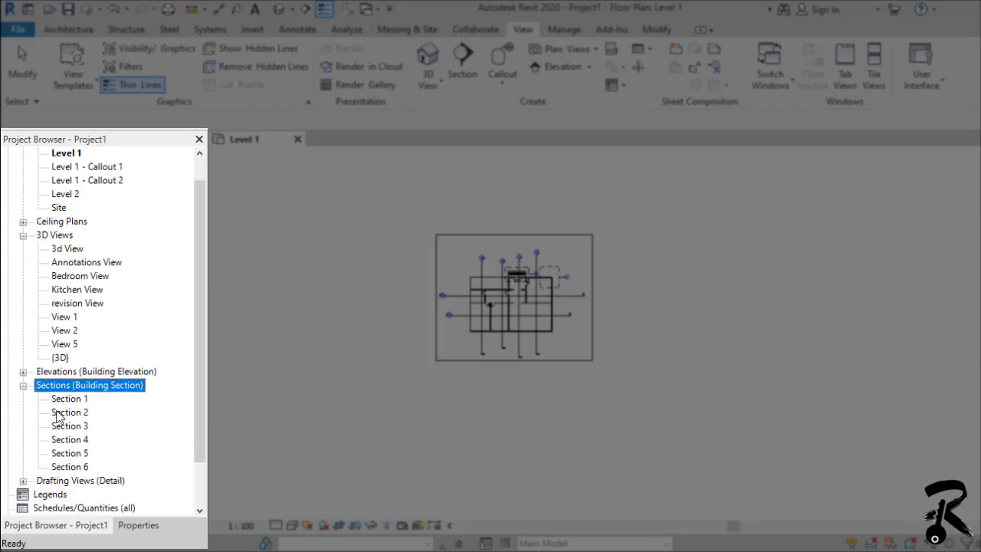
left_click(87, 439)
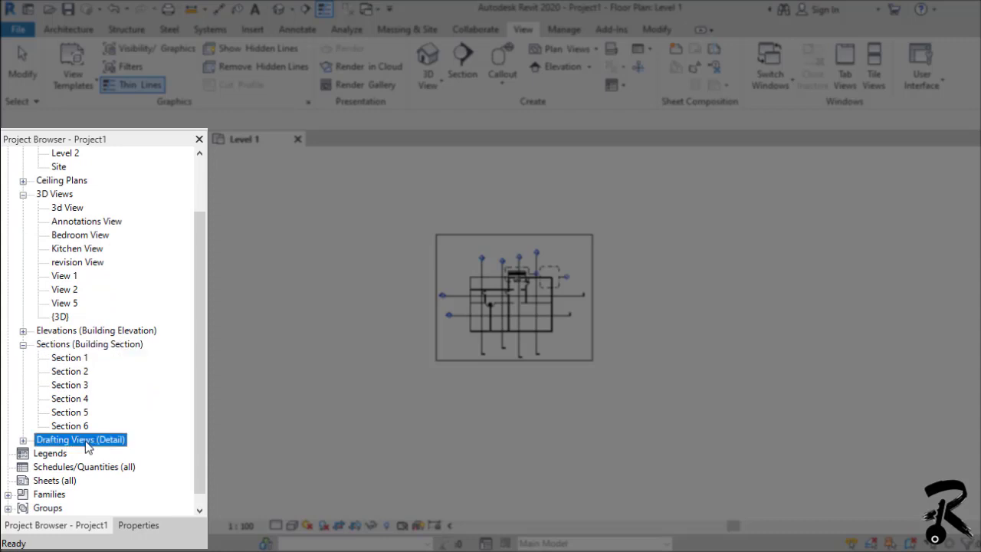
left_click(24, 441)
scroll(120, 422, "down", 2)
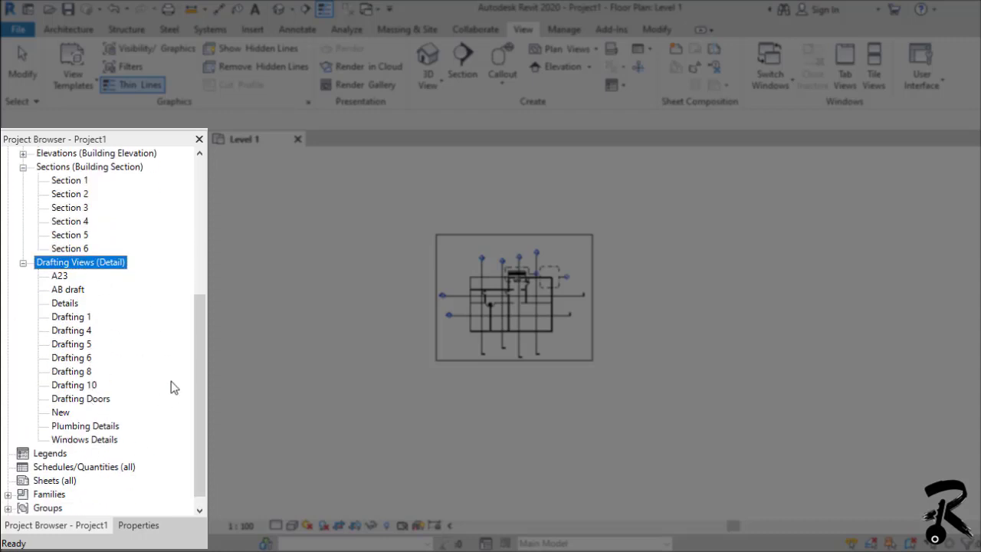
left_click_drag(200, 398, 205, 253)
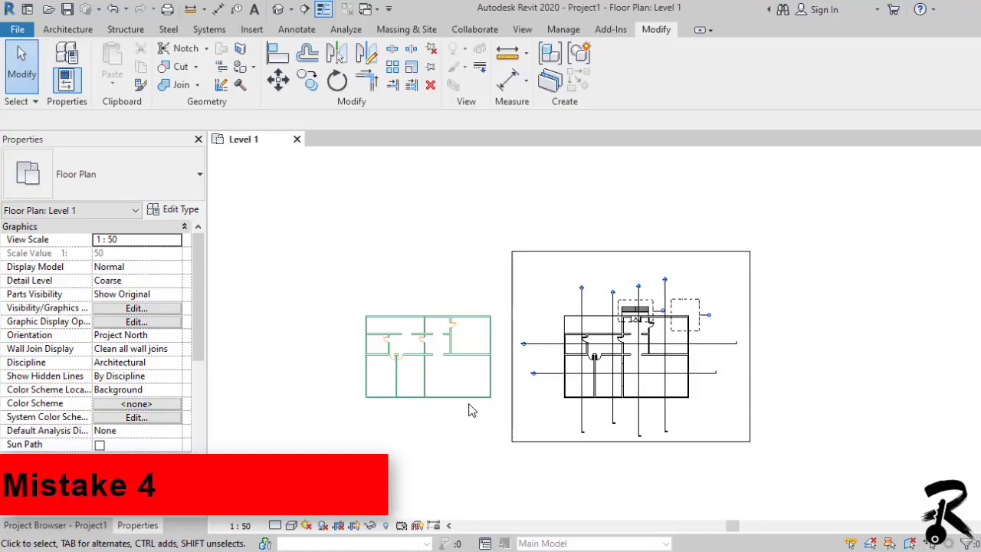
Select Ground Floor.dwg, review the Insert tab's Link CAD tools, then deselect it
left_click(476, 403)
scroll(475, 397, "up", 3)
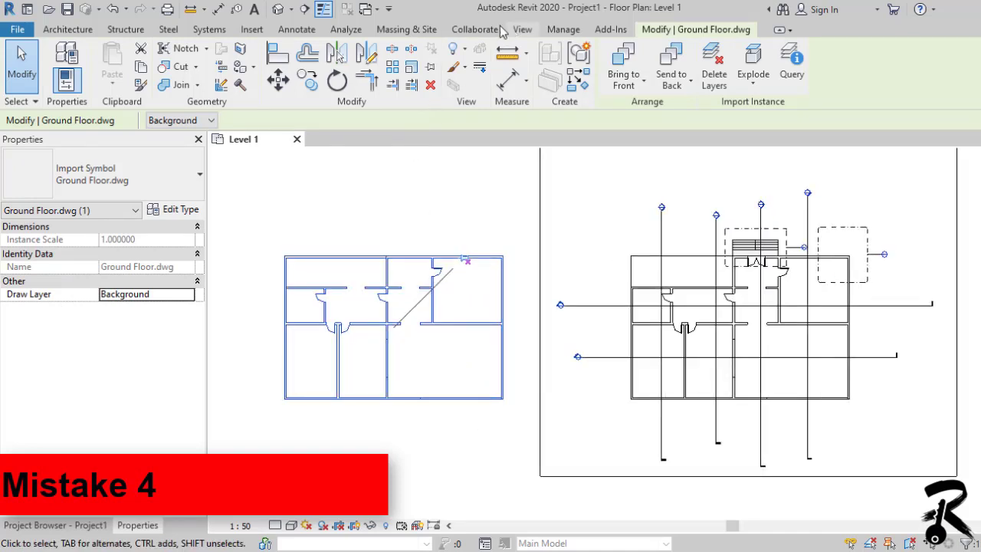
left_click(261, 34)
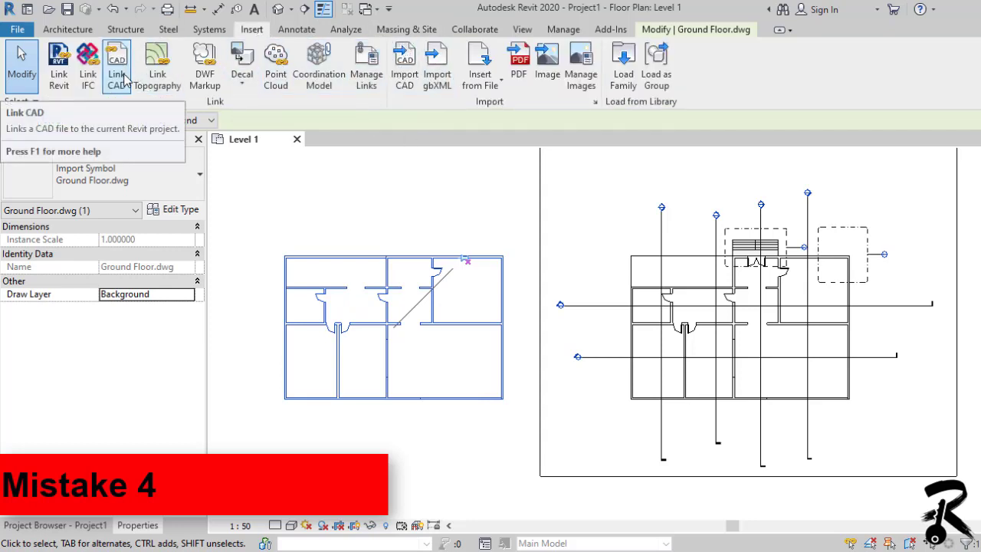
scroll(357, 252, "down", 5)
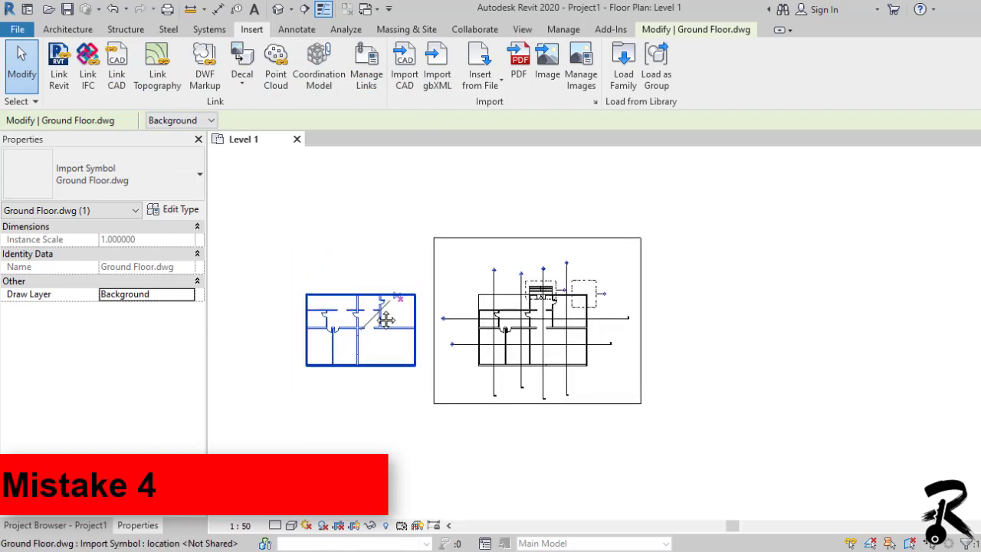
scroll(386, 320, "up", 1)
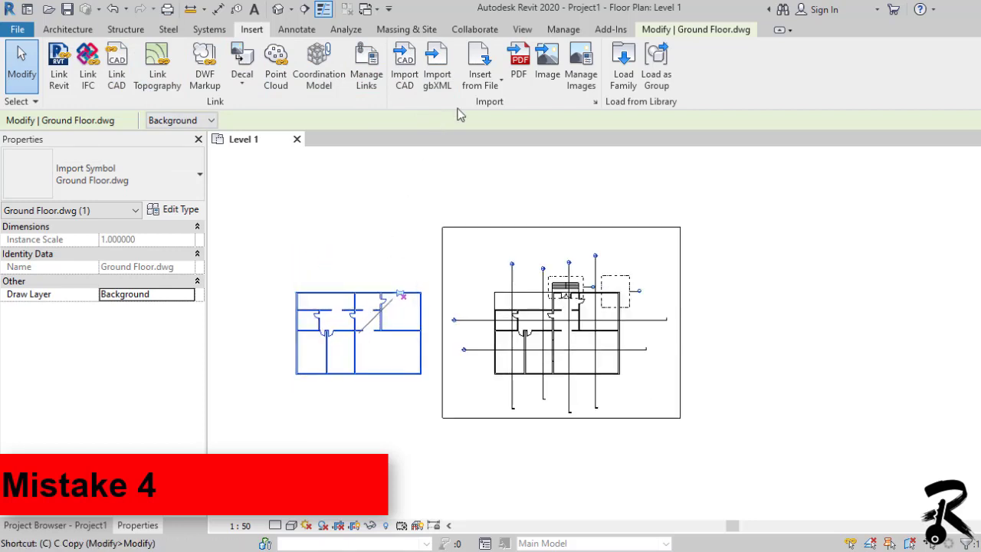
key("Escape")
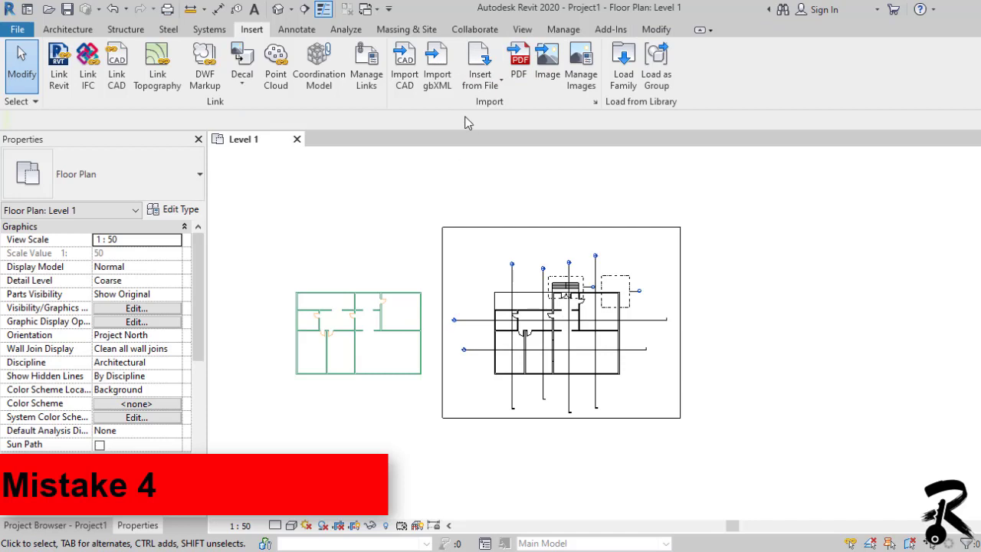
Browse the Linework tool's line style list, then cancel without changes
left_click(655, 29)
left_click(480, 68)
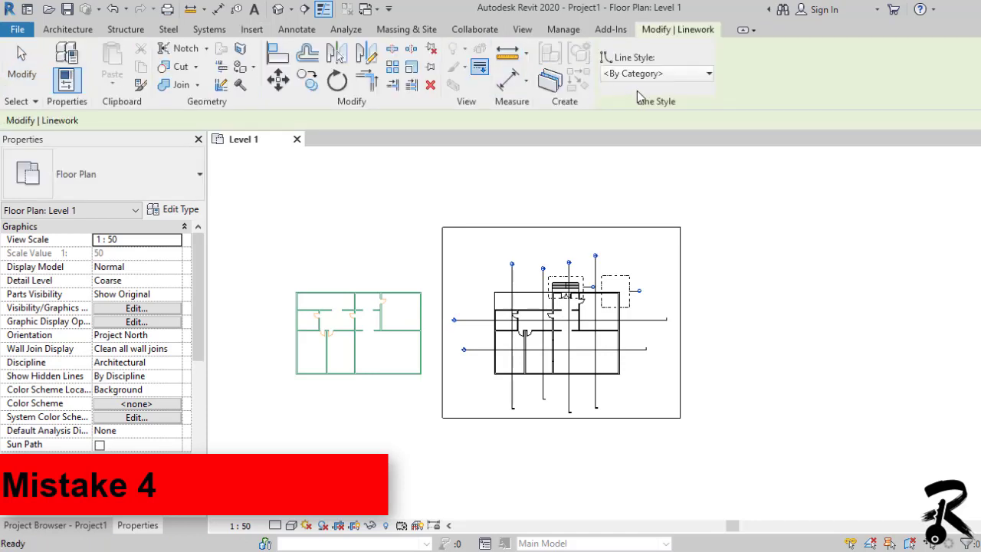
left_click(689, 74)
scroll(711, 166, "down", 1)
left_click(795, 228)
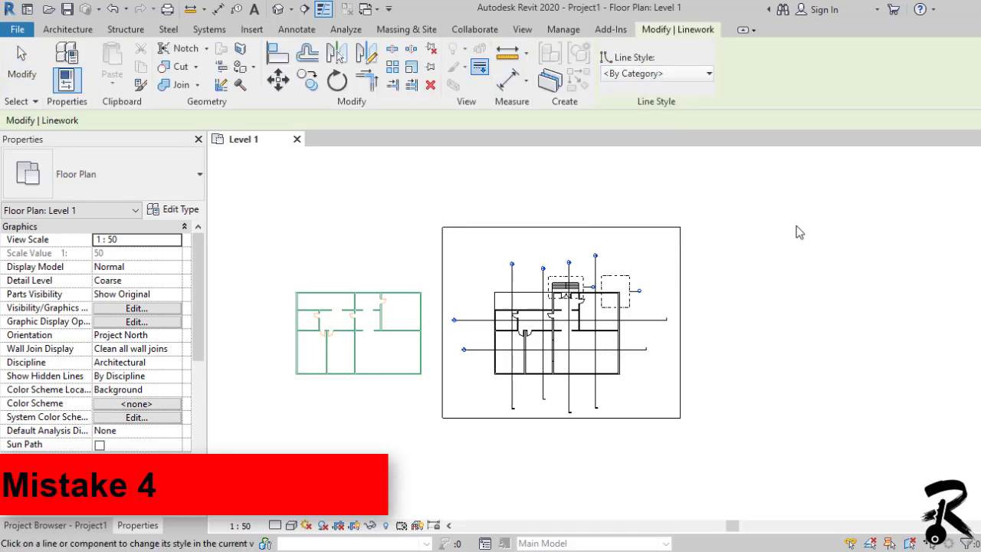
key("Escape")
Copy Ground Floor.dwg to the right side of the floor plan
left_click(371, 299)
key("c")
key("c")
left_click(372, 294)
left_click(796, 299)
middle_click_drag(799, 305, 718, 307)
left_click(751, 85)
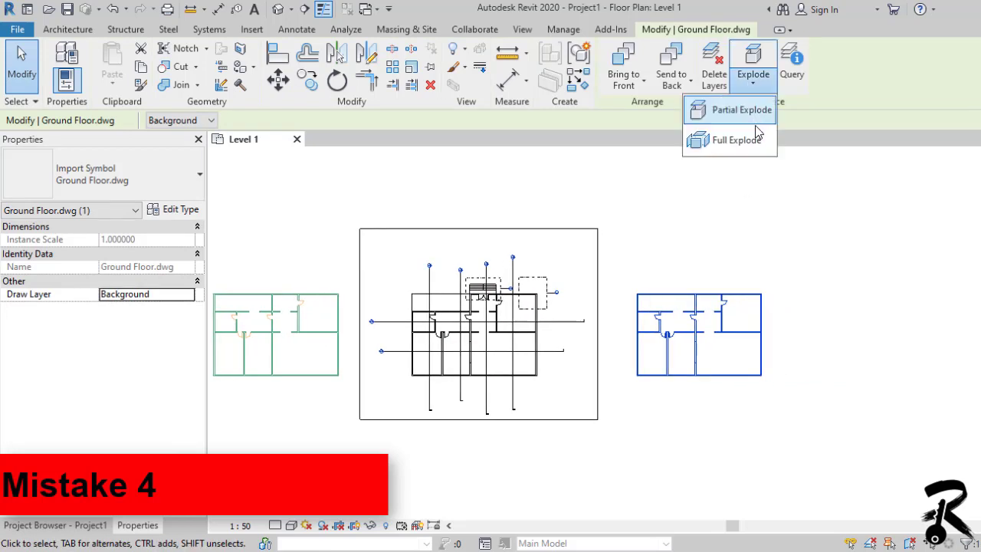
Full Explode the copied drawing and review the CAD-imported line styles in Linework
left_click(752, 140)
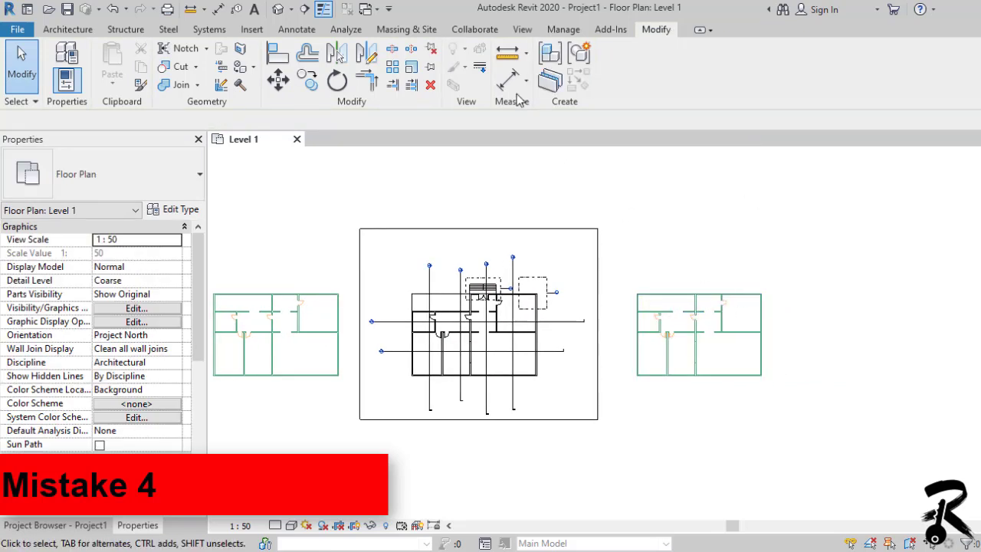
left_click(480, 68)
left_click(649, 74)
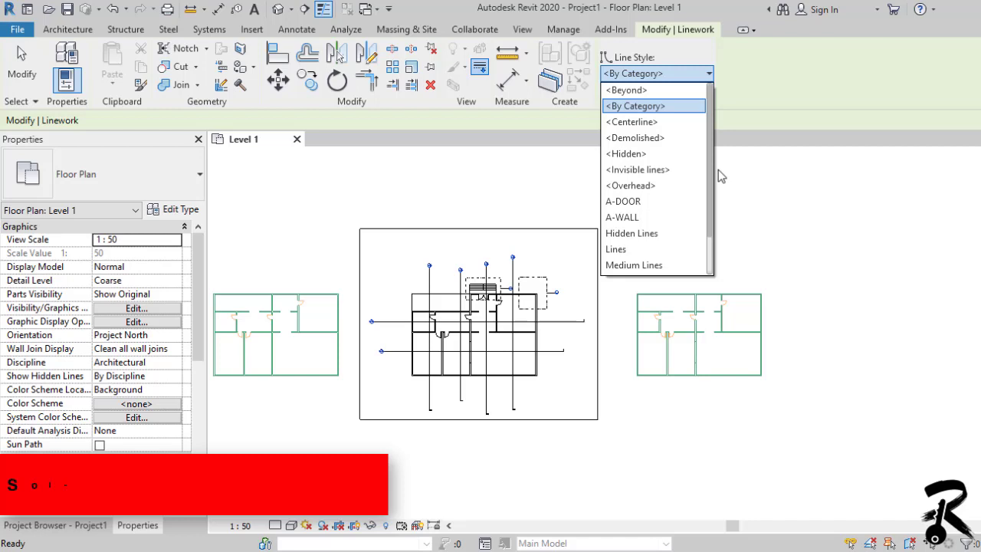
left_click_drag(710, 169, 711, 228)
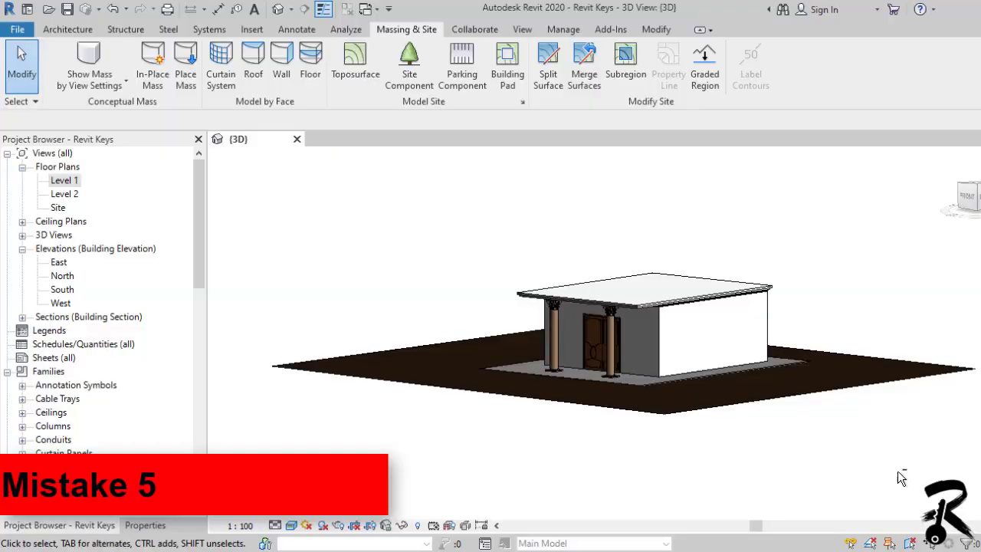
Orbit, zoom and pan the 3D house to inspect the columns and door
middle_click_drag(792, 453, 882, 447, "shift")
scroll(707, 357, "up", 3)
middle_click_drag(707, 357, 701, 453)
scroll(657, 341, "up", 5)
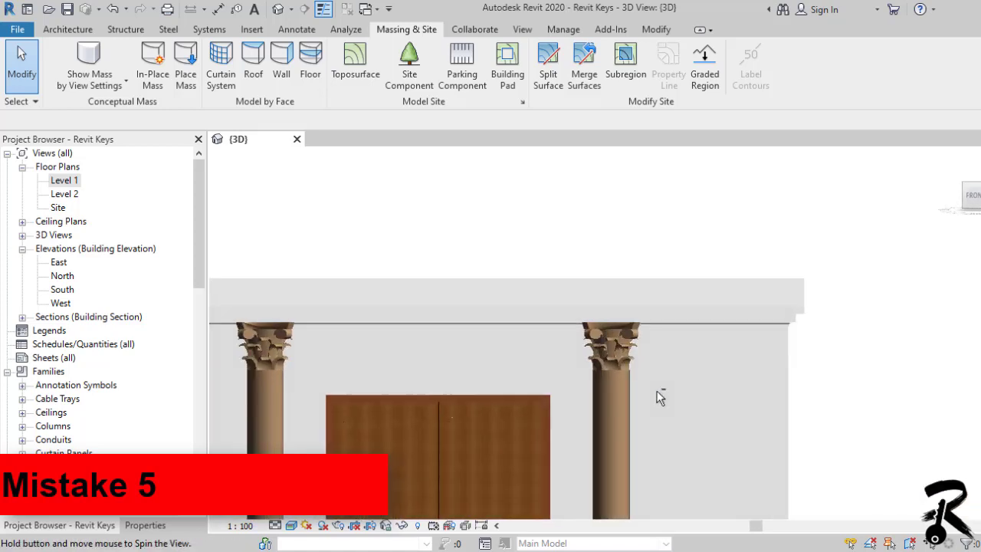
scroll(633, 354, "up", 5)
middle_click_drag(642, 363, 758, 467)
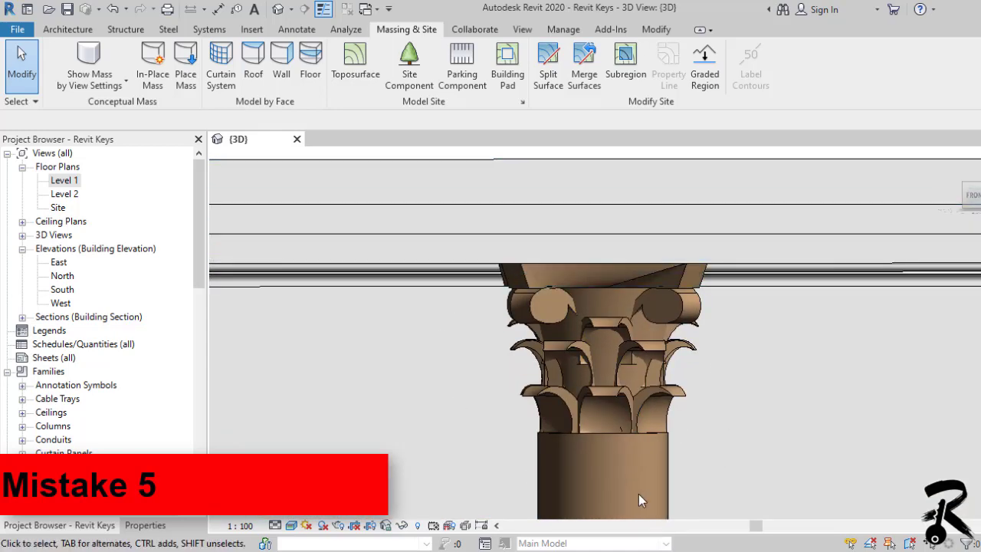
scroll(629, 484, "down", 3)
middle_click_drag(617, 477, 418, 412)
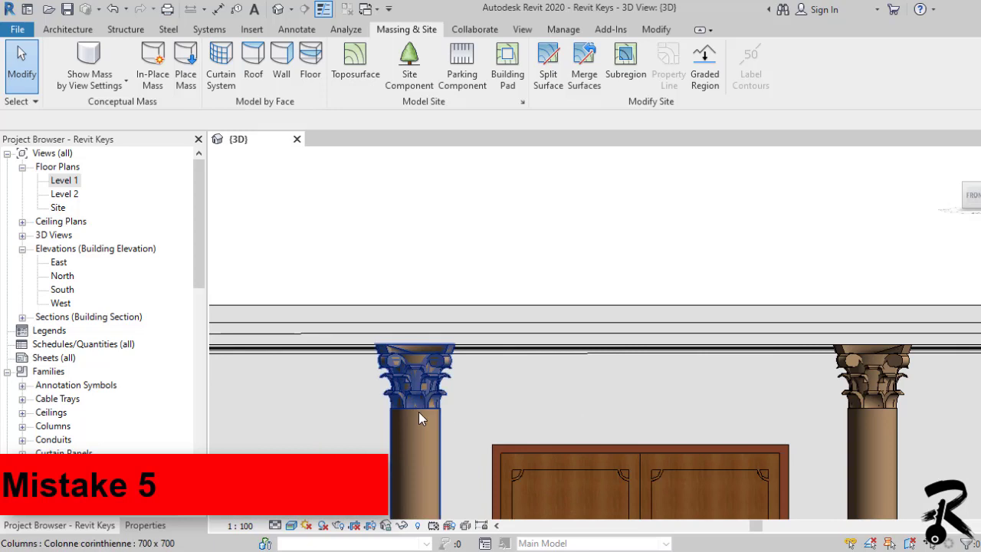
scroll(422, 413, "up", 3)
scroll(442, 433, "down", 5)
middle_click_drag(459, 438, 705, 451)
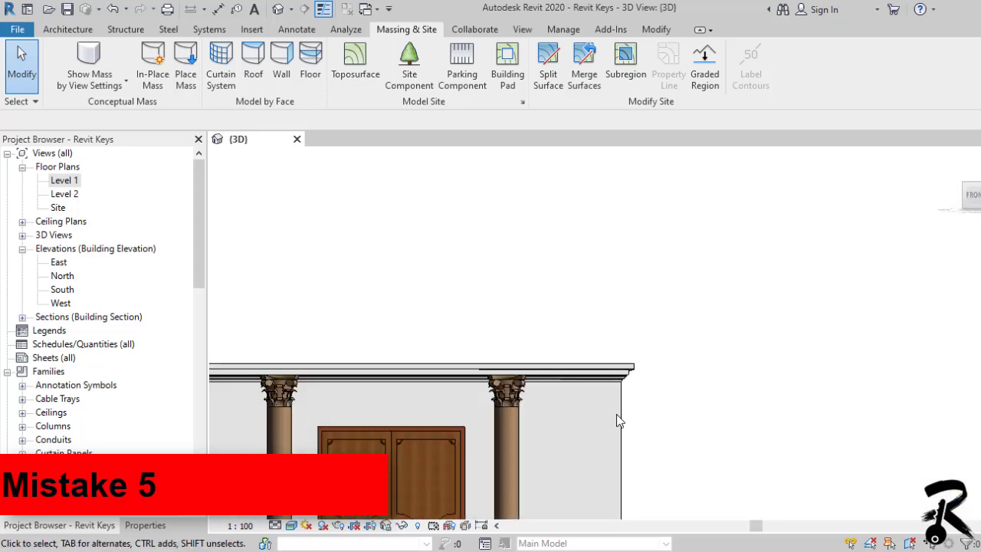
scroll(606, 401, "up", 5)
middle_click_drag(606, 401, 801, 400, "shift")
scroll(582, 291, "up", 4)
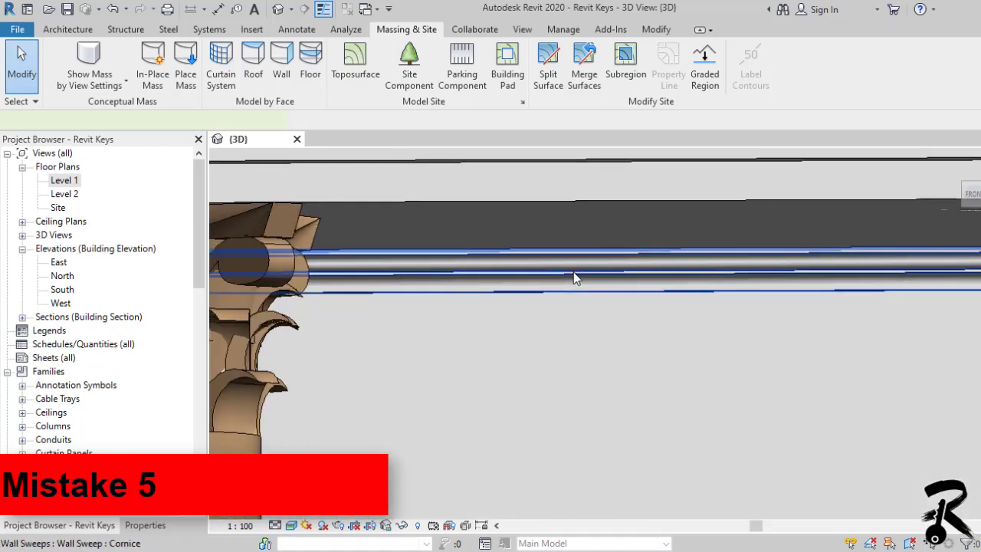
Select the cornice wall sweep and orbit around the columns to inspect it
left_click(576, 277)
scroll(626, 299, "down", 5)
middle_click_drag(611, 321, 636, 335, "shift")
middle_click_drag(642, 335, 741, 276, "shift")
scroll(653, 277, "down", 3)
scroll(781, 261, "down", 2)
key("Escape")
middle_click_drag(835, 251, 817, 261, "shift")
scroll(623, 316, "up", 4)
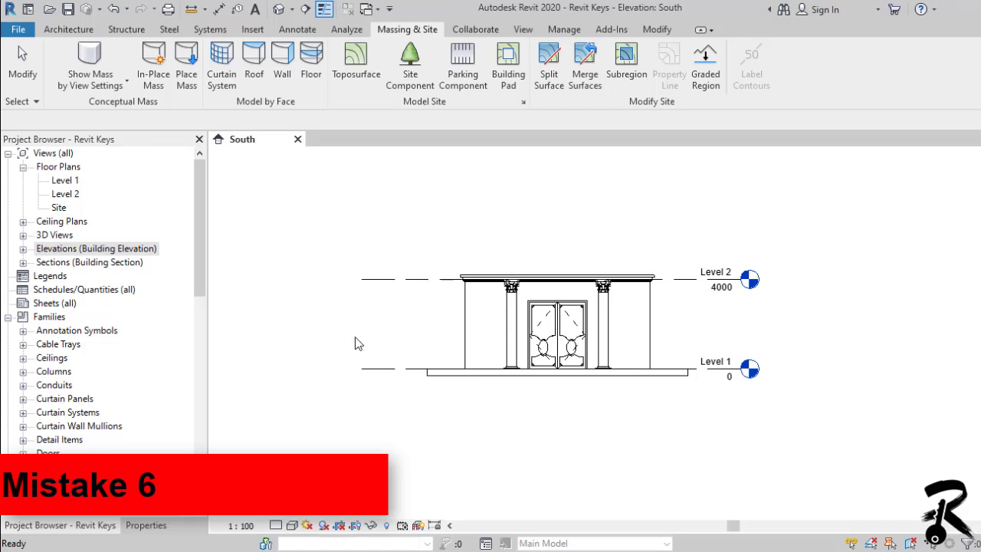
Choose File > Save As > Project to save Revit Keys as a new file
left_click(15, 29)
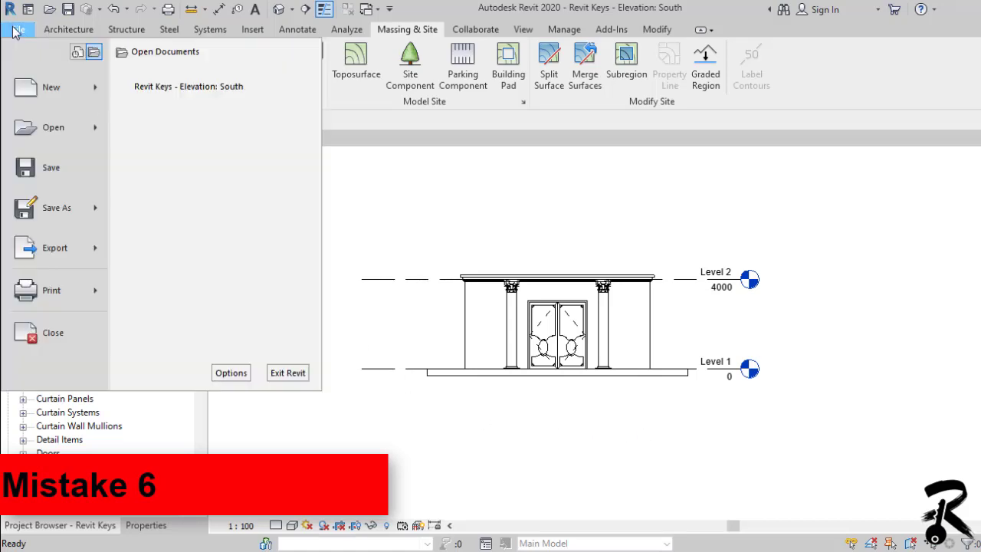
mouse_move(87, 86)
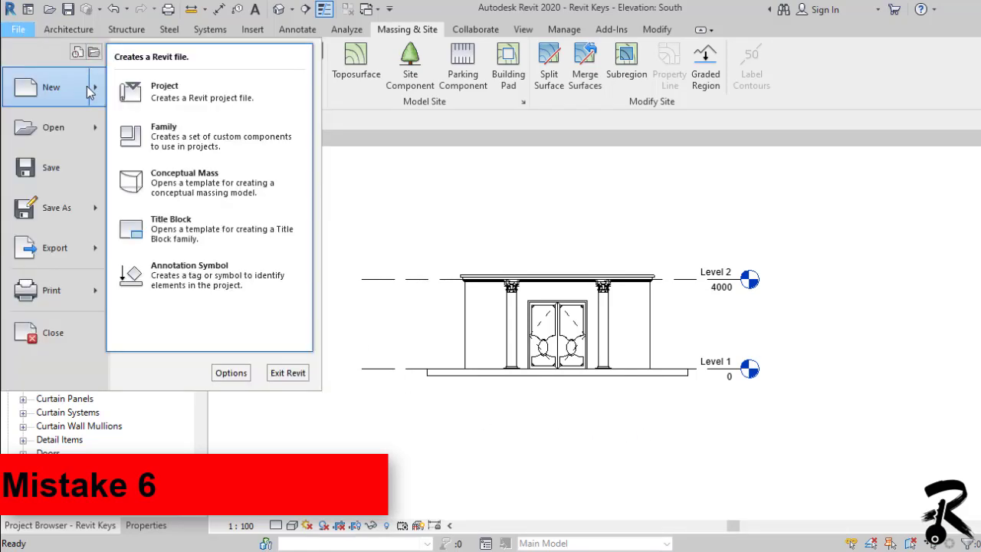
mouse_move(80, 208)
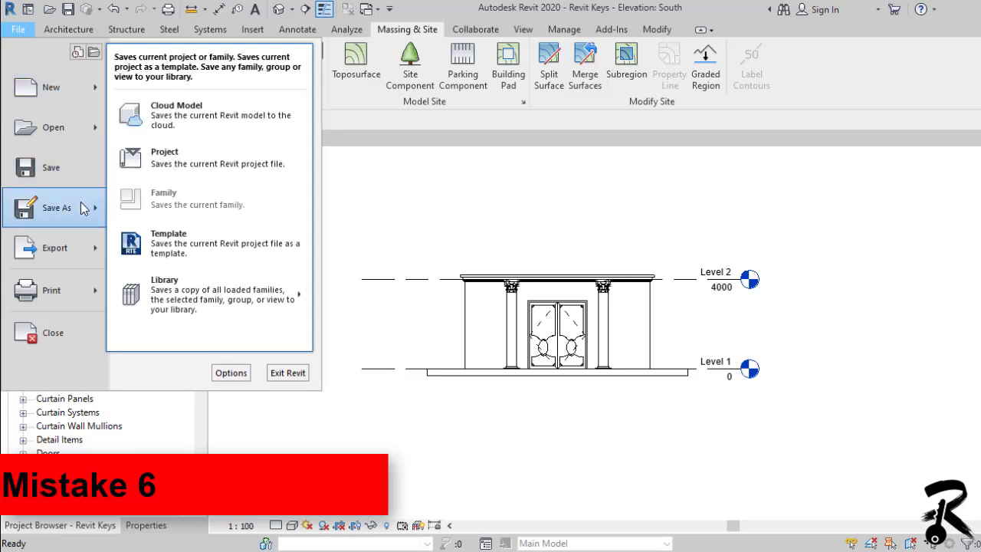
left_click(164, 157)
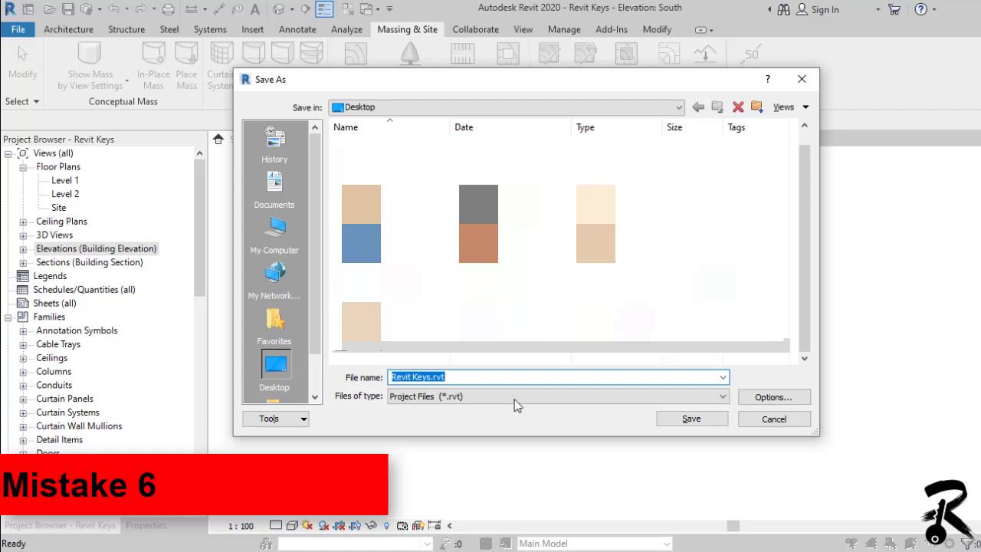
Turn on Compact File in the Save As dialog's File Save Options
left_click(797, 401)
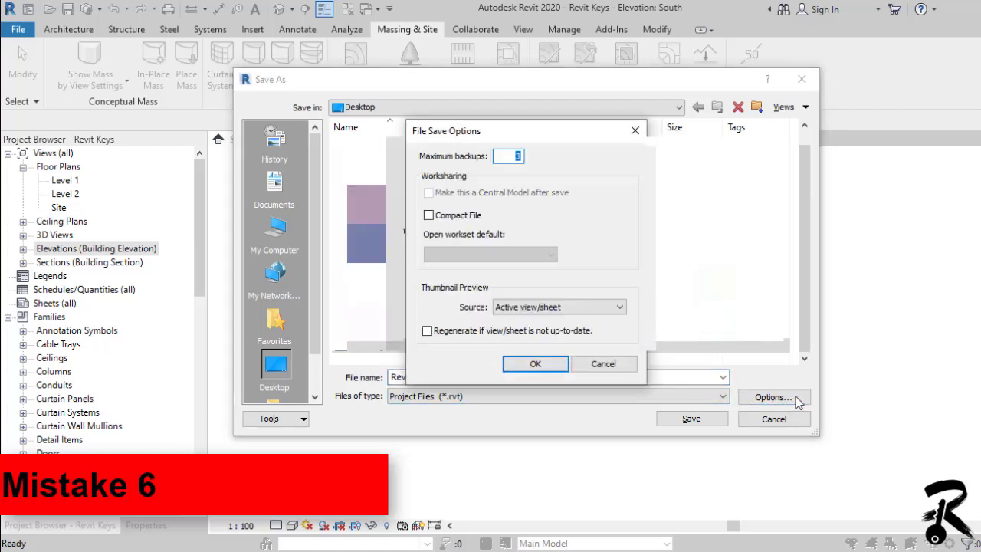
left_click(431, 216)
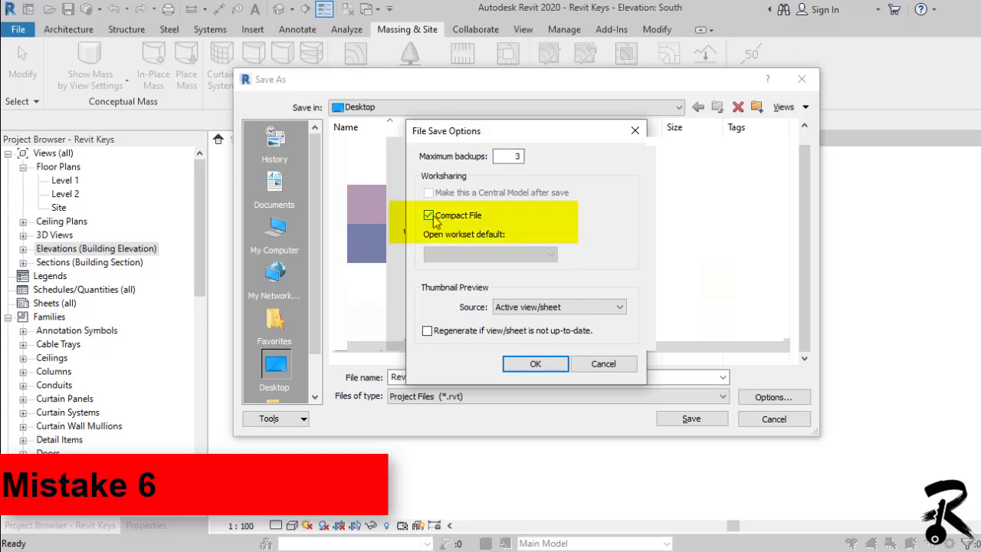